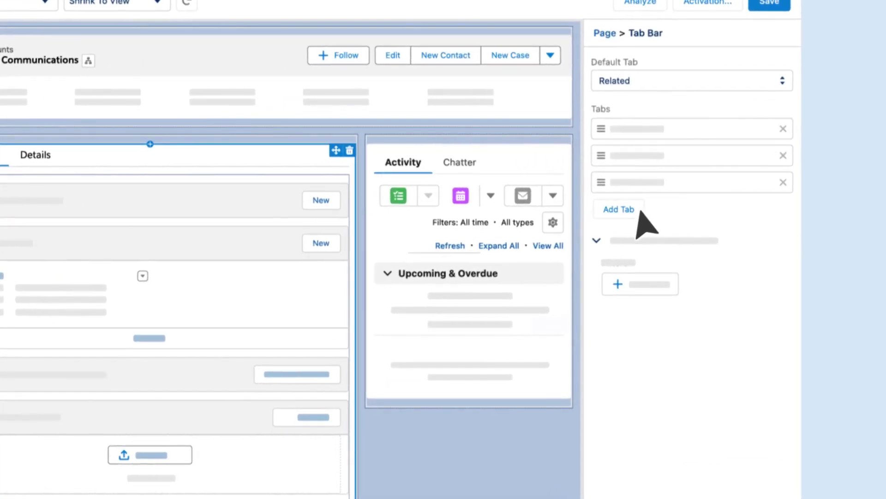
Step: Select the account page's Tabs component to show its tab bar settings
click(627, 209)
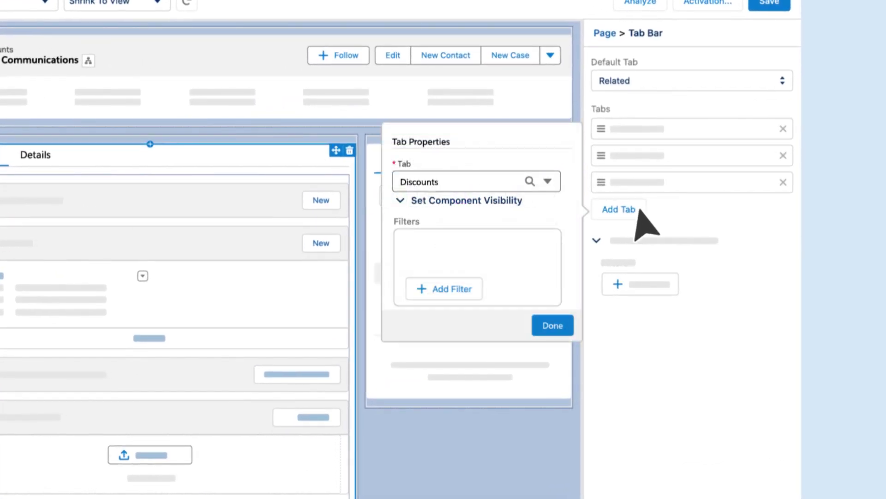
Step: Add a Discounts tab shown only when Annual Revenue is greater than 10000
click(474, 294)
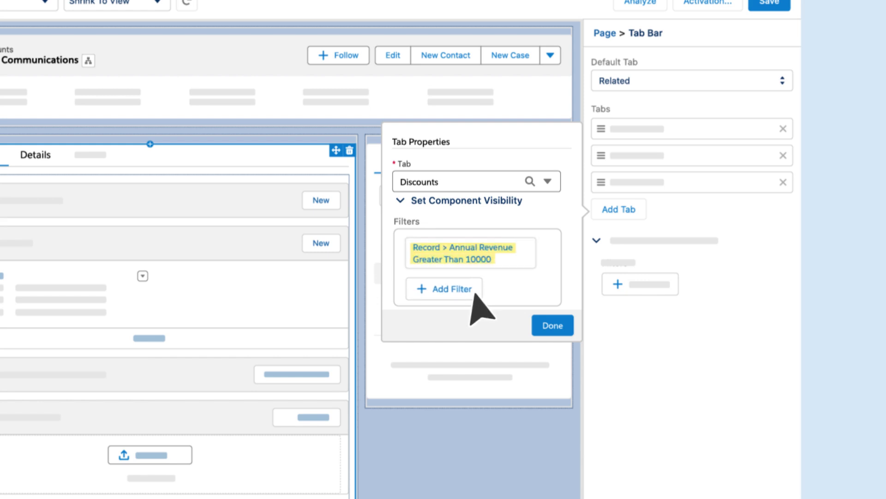
click(568, 332)
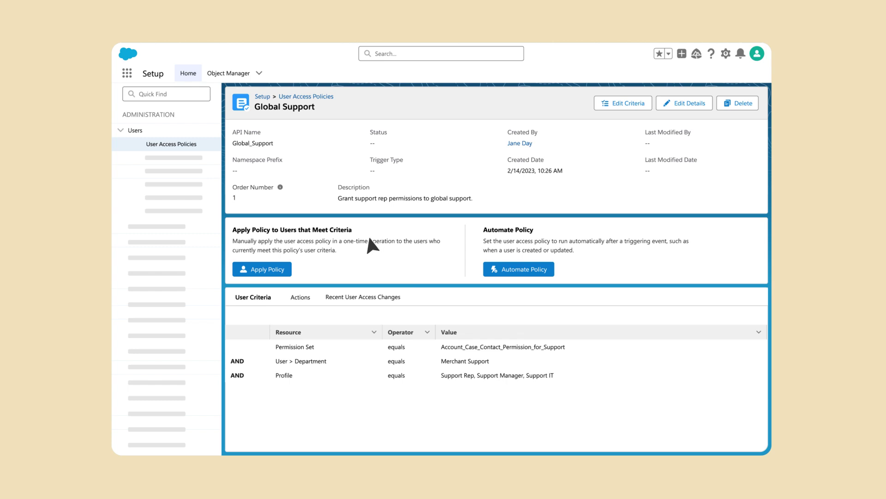
Step: Show the actions performed by the Global Support user access policy
click(305, 300)
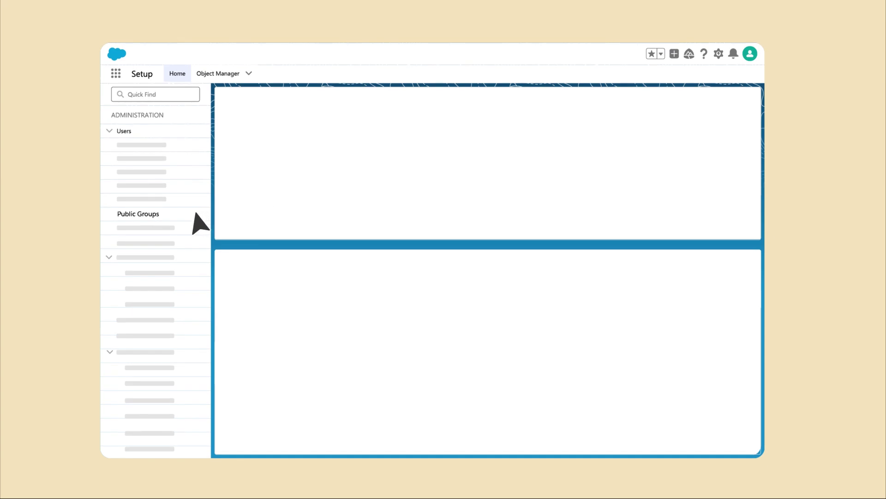
Step: Review Sales AMER's owner-based sharing rules and its report and dashboard folder access
click(192, 215)
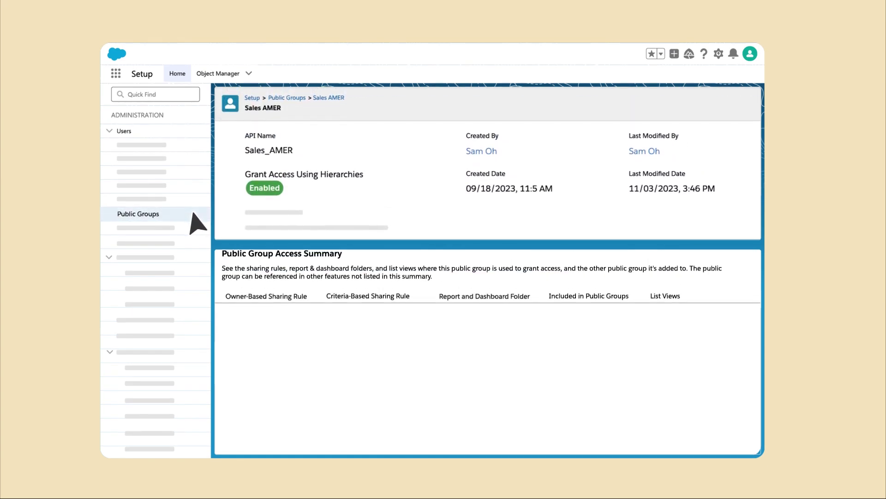
click(311, 317)
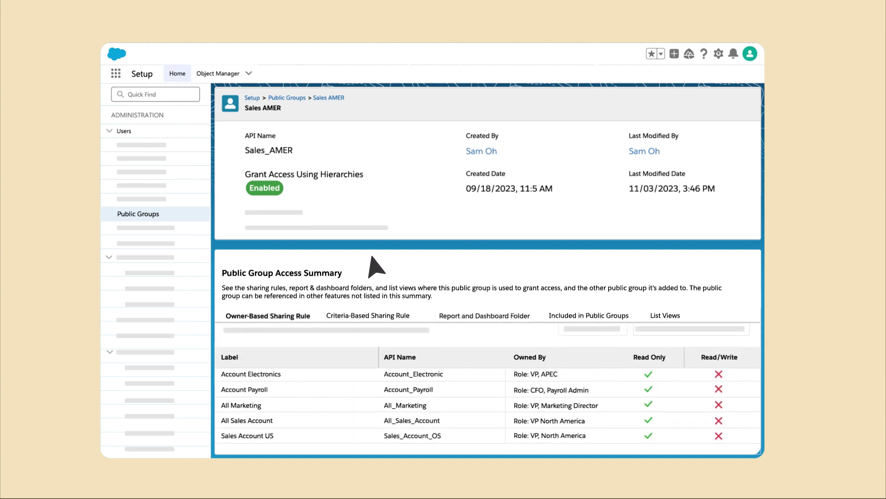
click(536, 320)
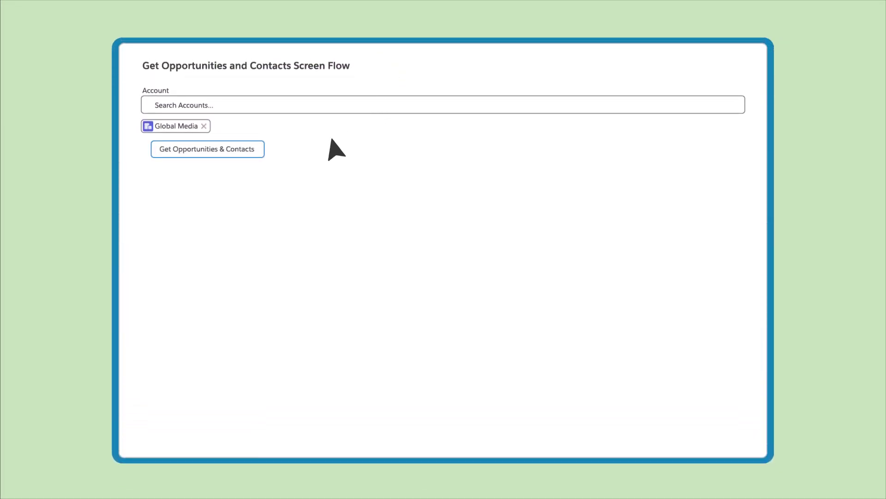
Step: Run Get Opportunities & Contacts to load Global Media's contacts and opportunities
click(258, 152)
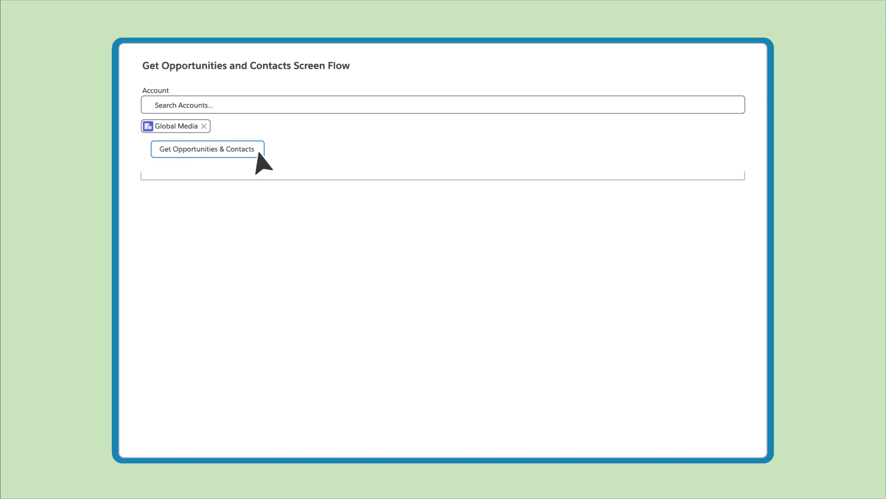